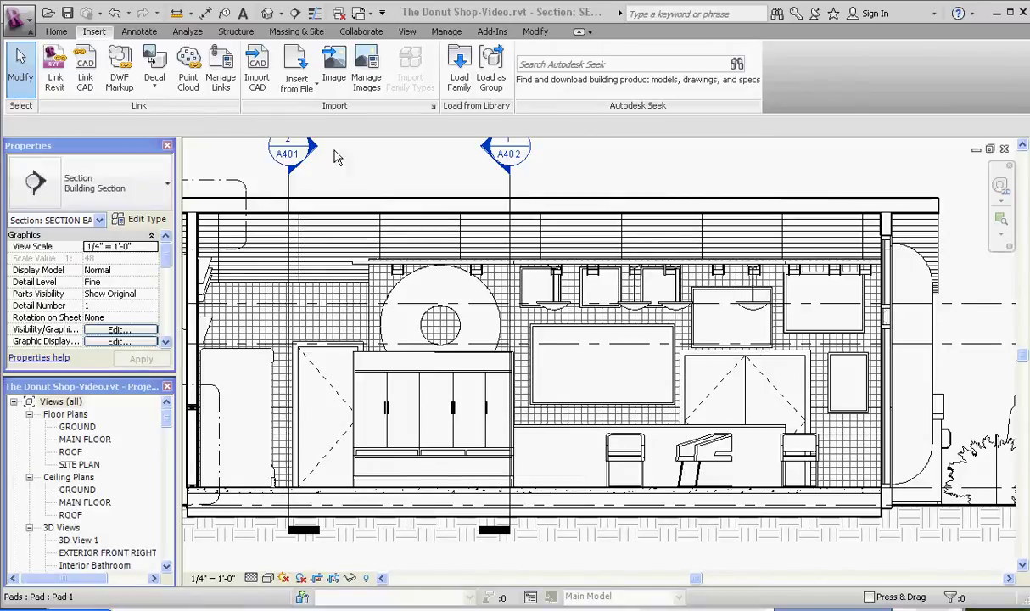
Open the Decal Types dialog listing Donut1, Donut2, Donut4, Homer1 and Menu1
click(447, 31)
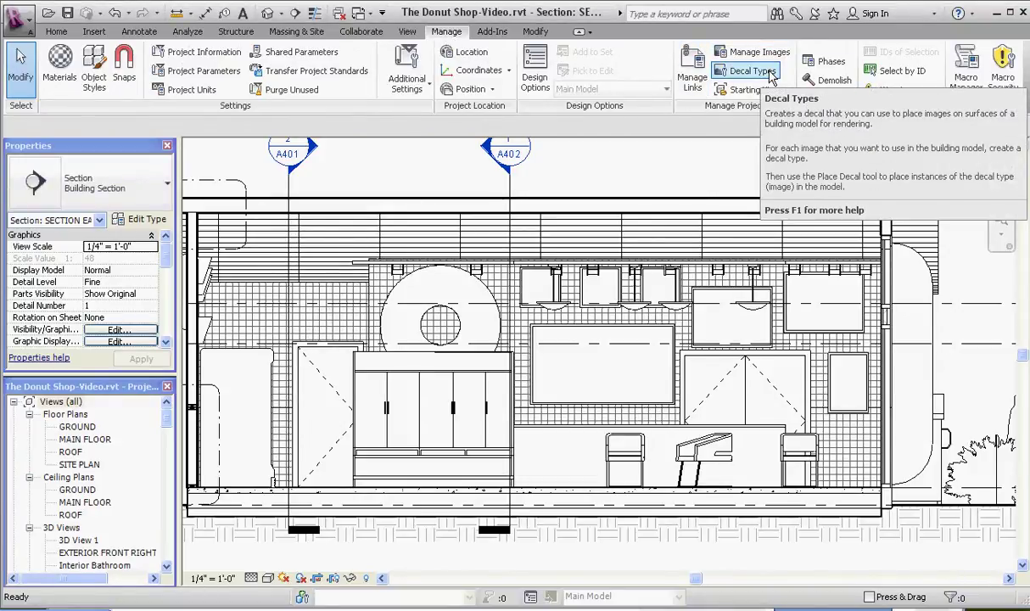
click(96, 31)
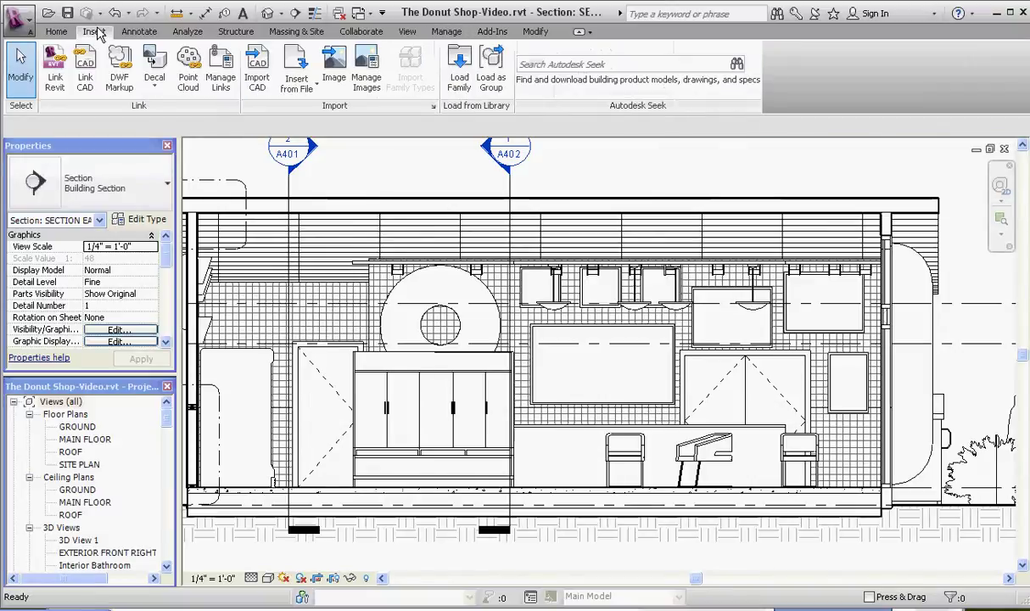
click(155, 92)
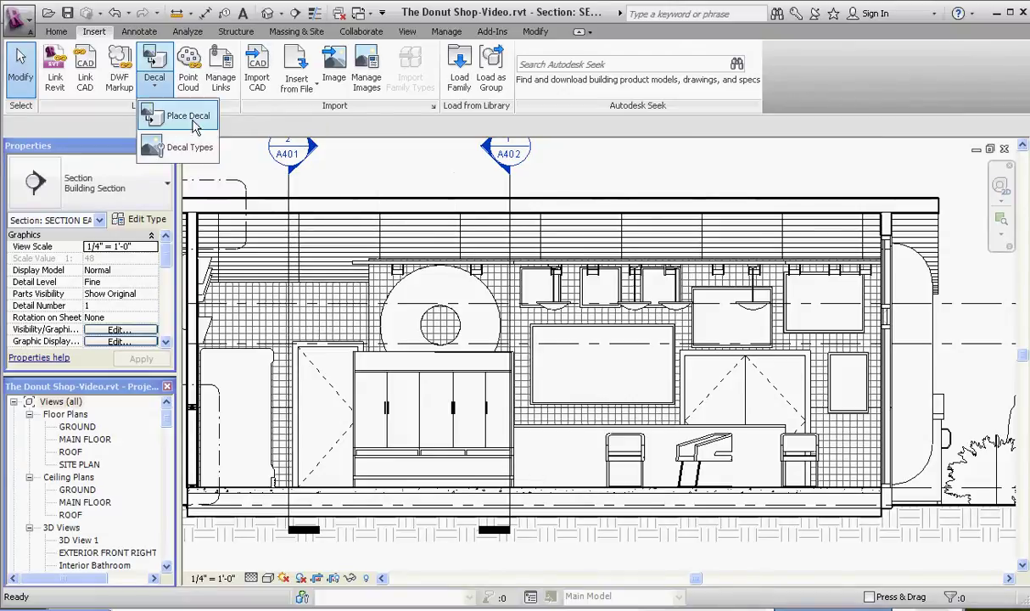
click(175, 149)
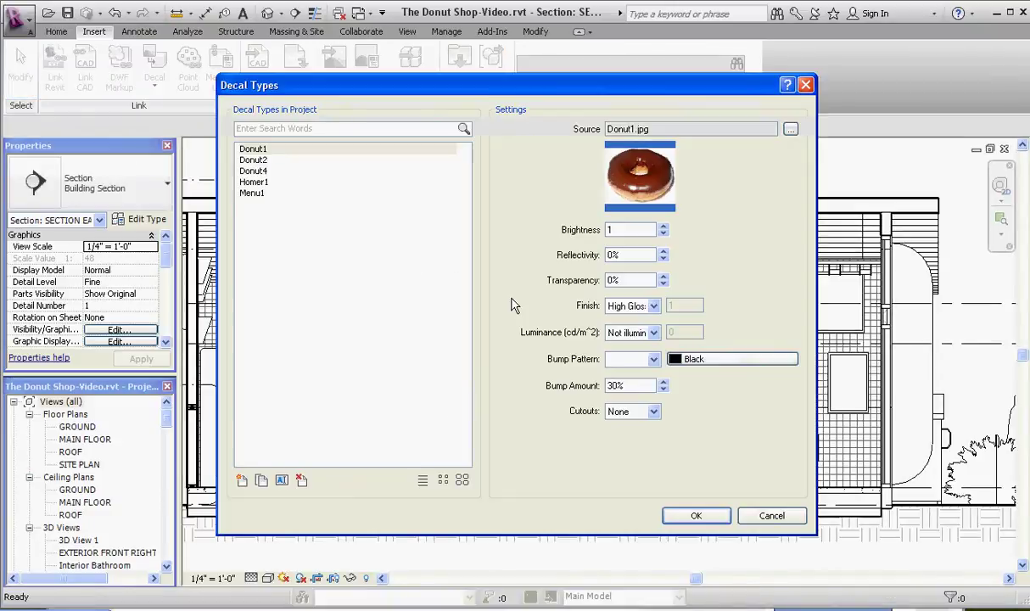
click(263, 172)
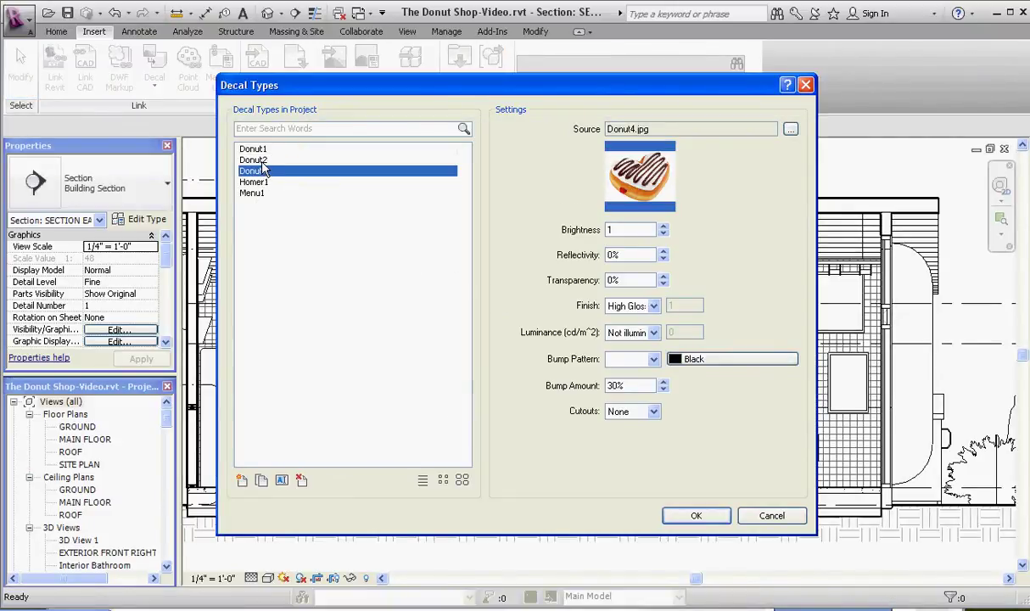
click(257, 159)
click(255, 150)
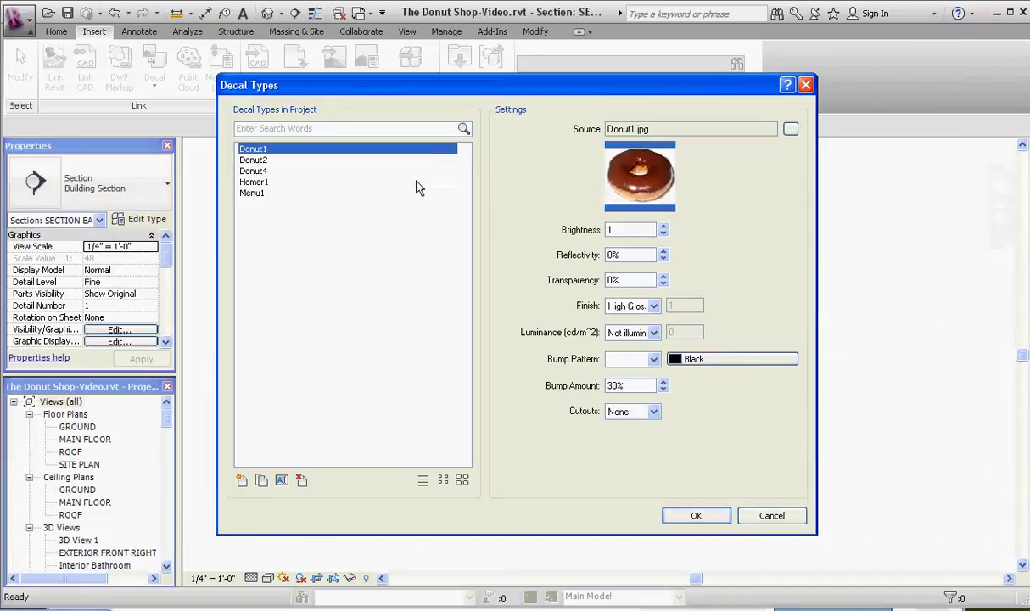
click(262, 182)
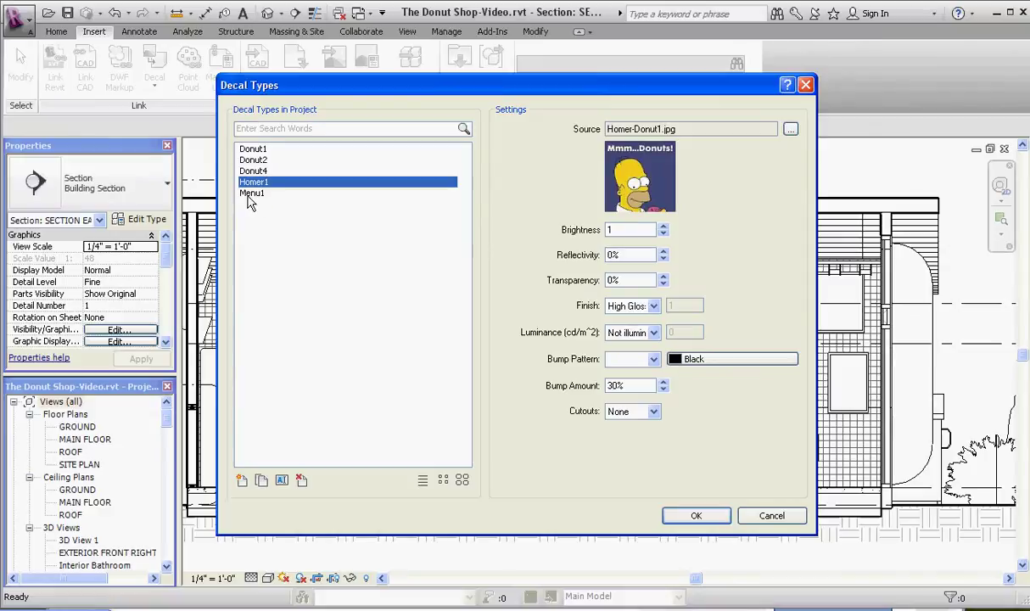
click(294, 223)
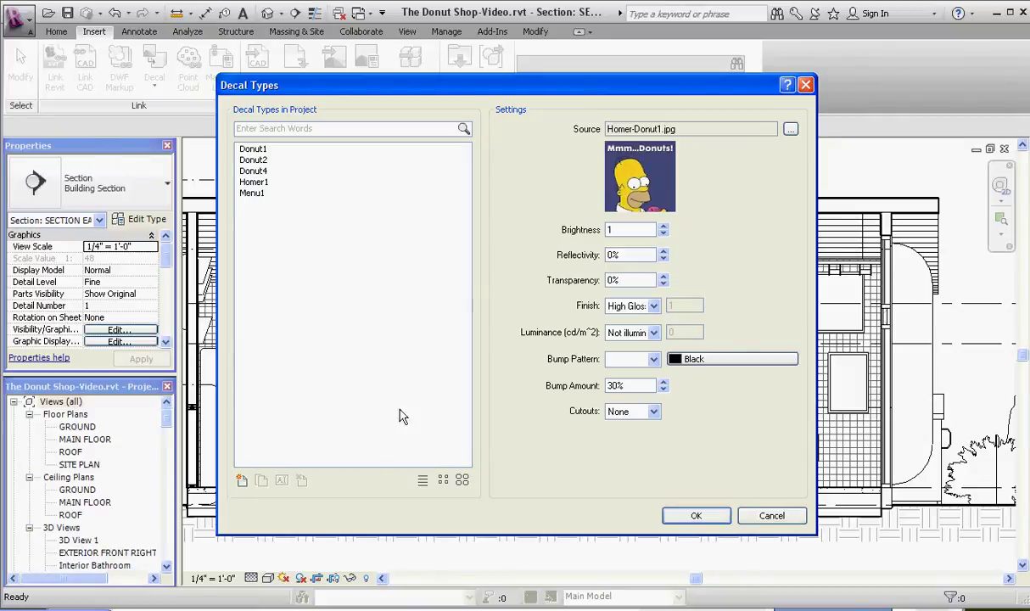
Create a Menu2 decal type with Donut-Menu2.jpg as its source image
click(241, 481)
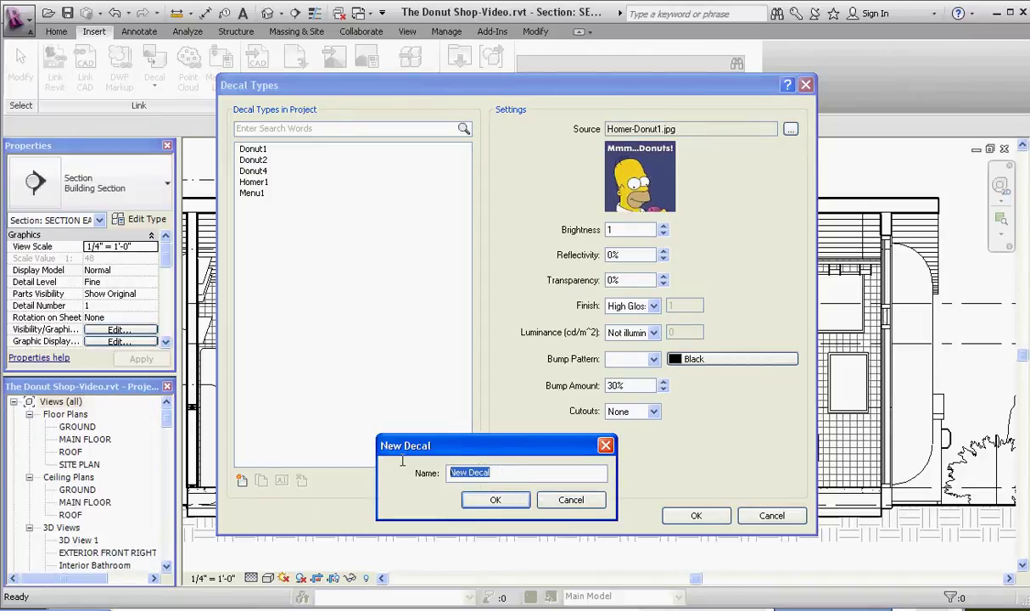
text(Menu1)
key(BackSpace)
text(2)
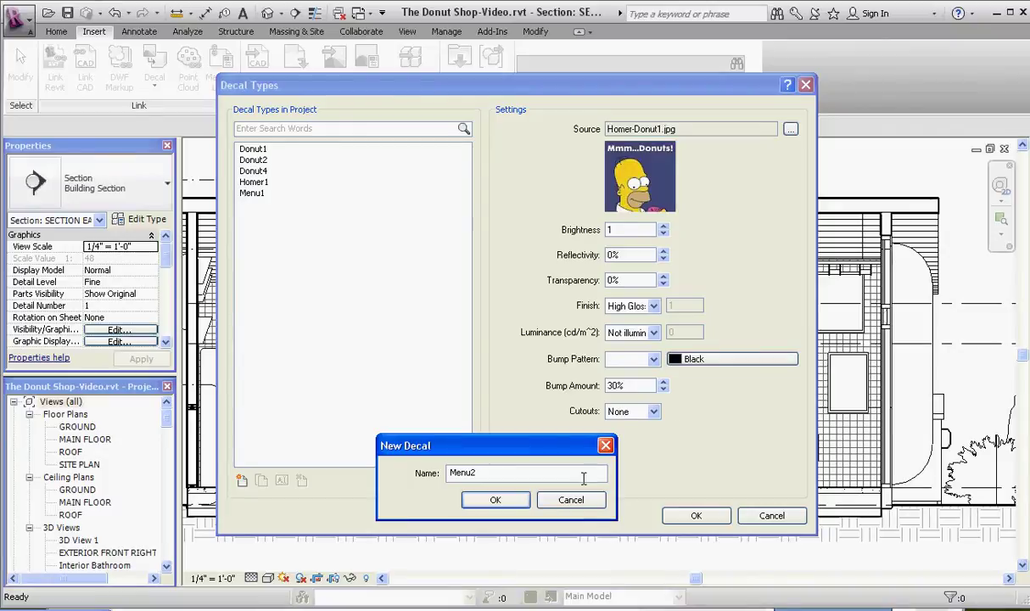
click(495, 499)
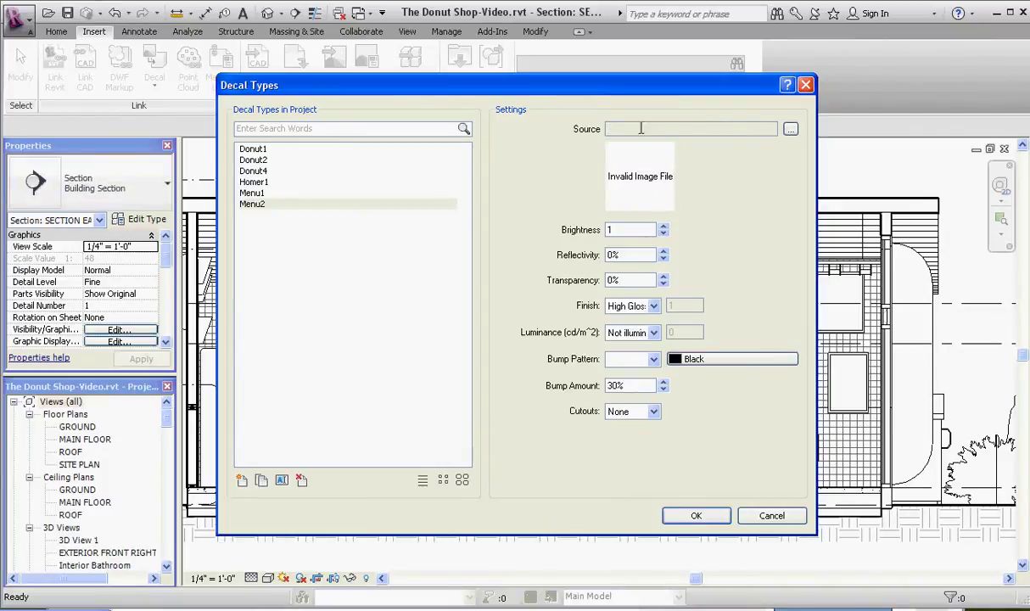
click(789, 130)
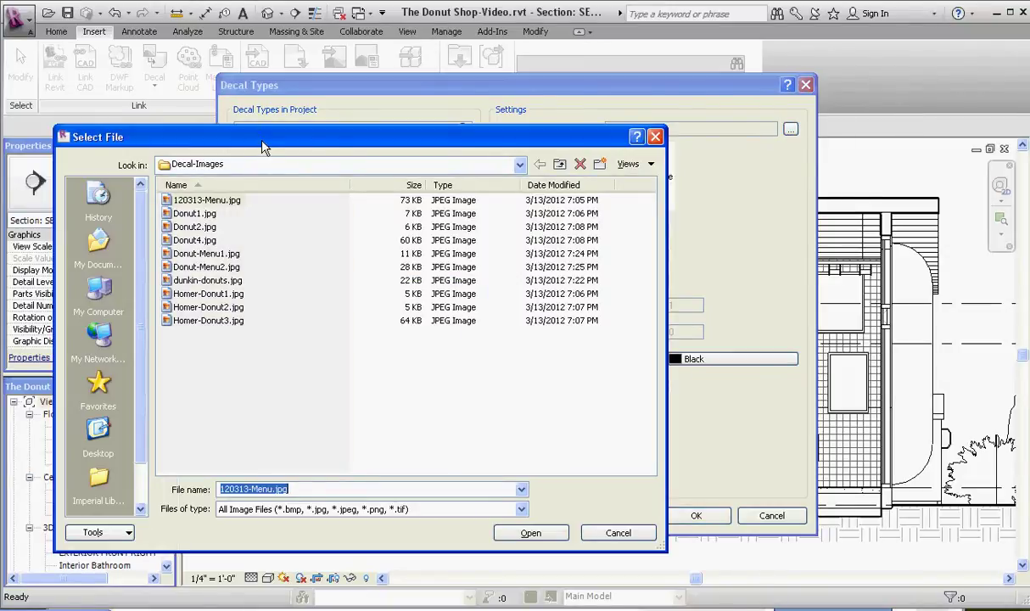
drag(265, 144, 271, 125)
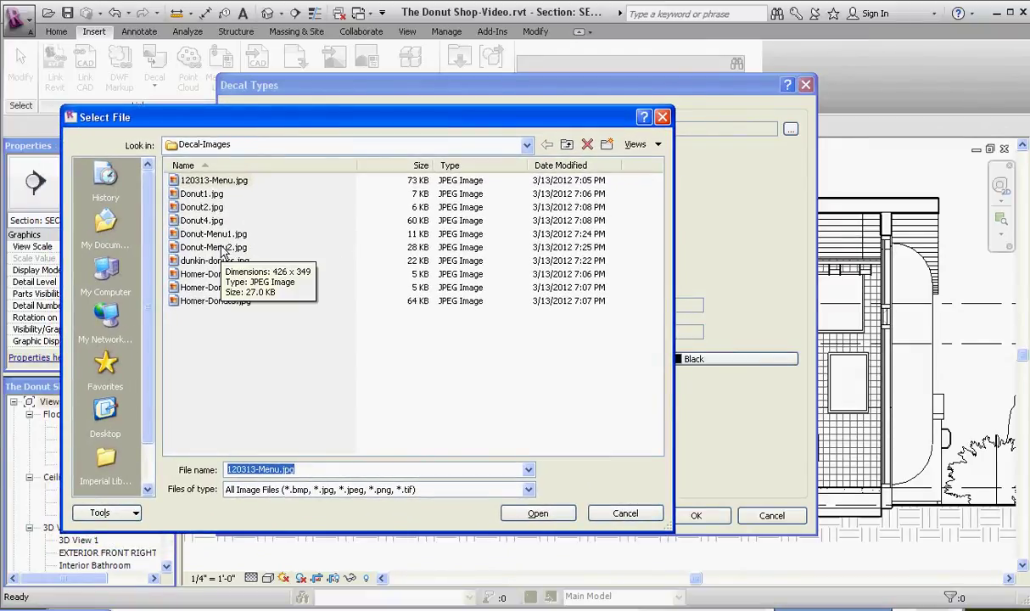
double_click(223, 251)
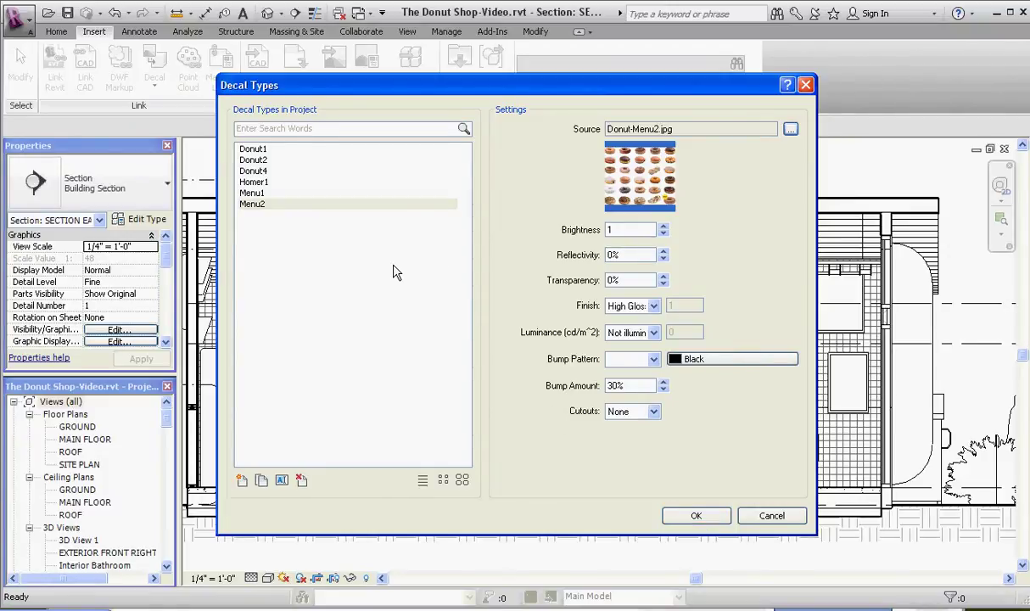
Create a Homer2 decal type with Homer-Donut2.jpg as its source image
click(241, 480)
click(500, 473)
key(BackSpace)
key(BackSpace)
key(BackSpace)
key(BackSpace)
key(BackSpace)
key(BackSpace)
key(BackSpace)
key(BackSpace)
key(BackSpace)
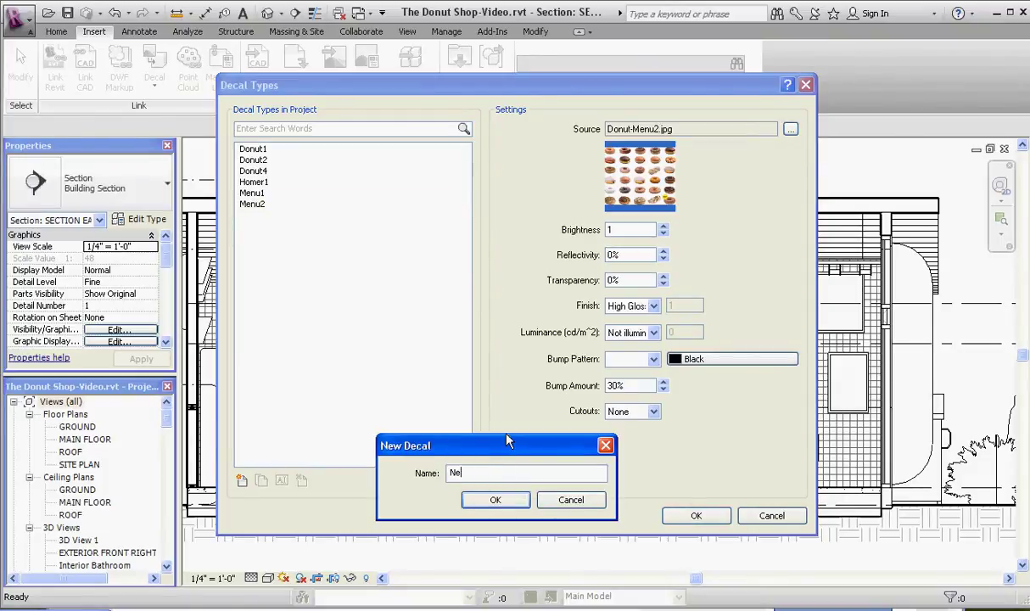
text(Hom,er)
key(BackSpace)
key(BackSpace)
key(BackSpace)
text(er2)
click(495, 499)
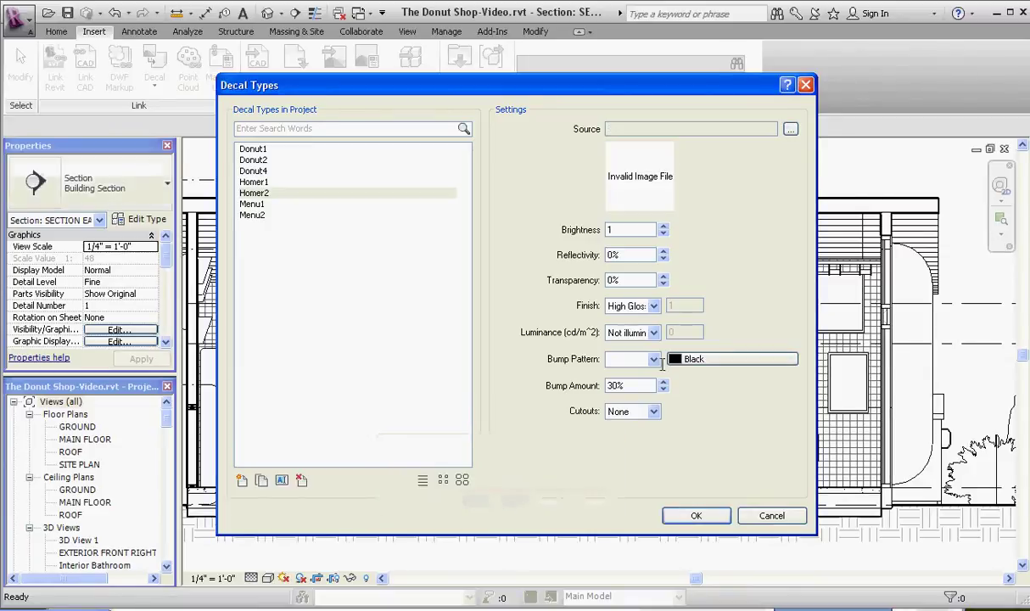
click(789, 128)
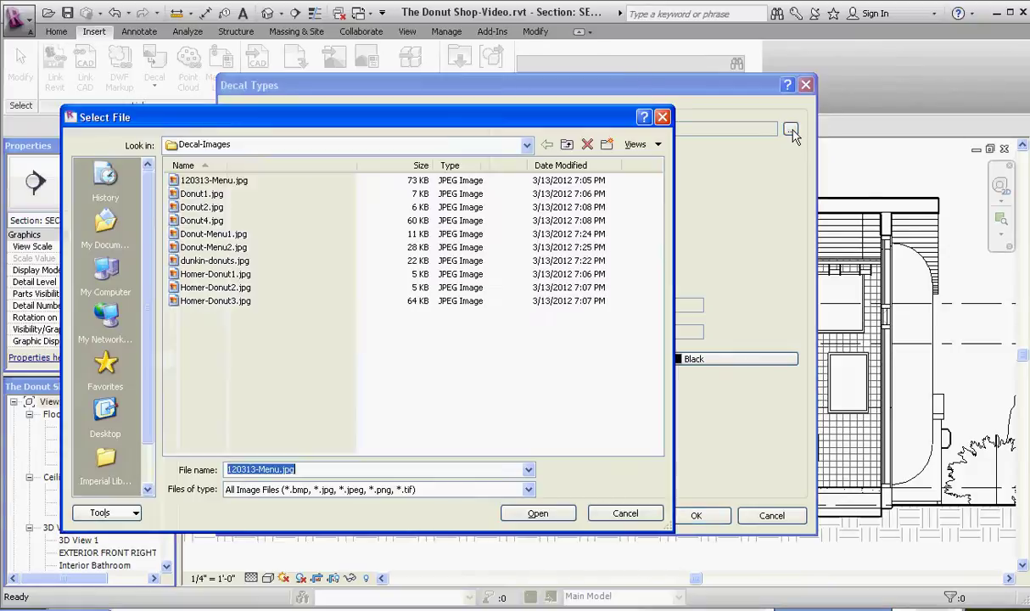
double_click(218, 288)
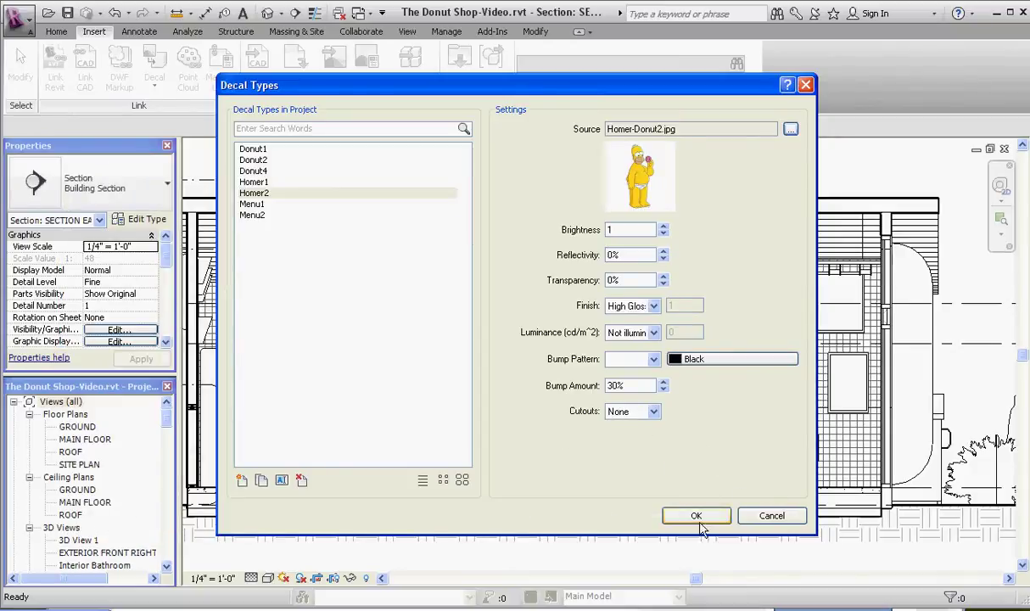
Create a Homer3 decal type sourced from Homer-Donut3.jpg and close the Decal Types dialog
click(240, 480)
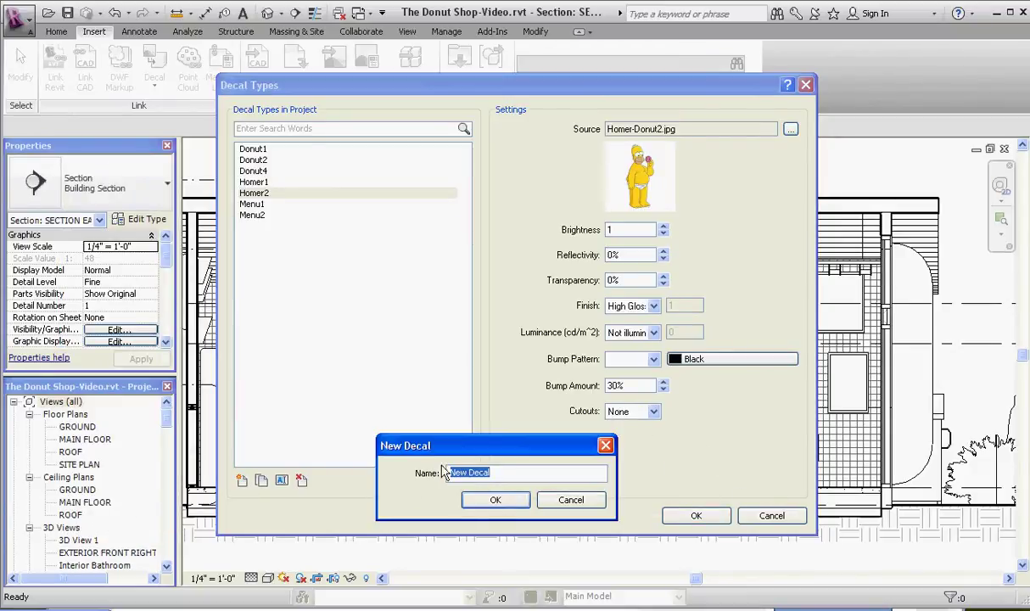
text(hom)
key(BackSpace)
key(BackSpace)
key(BackSpace)
text(Ho)
click(477, 500)
click(789, 129)
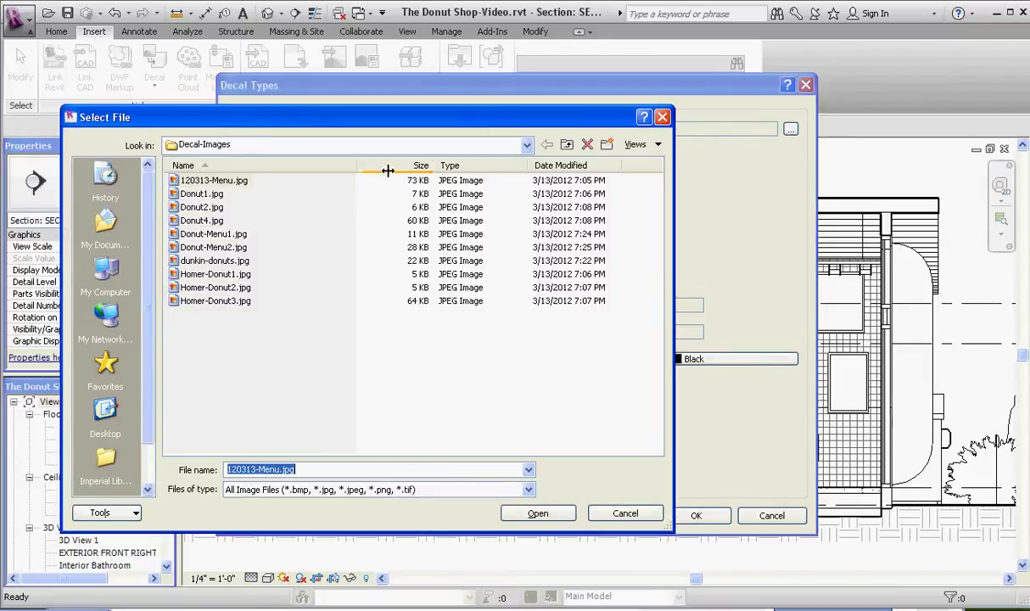
click(215, 302)
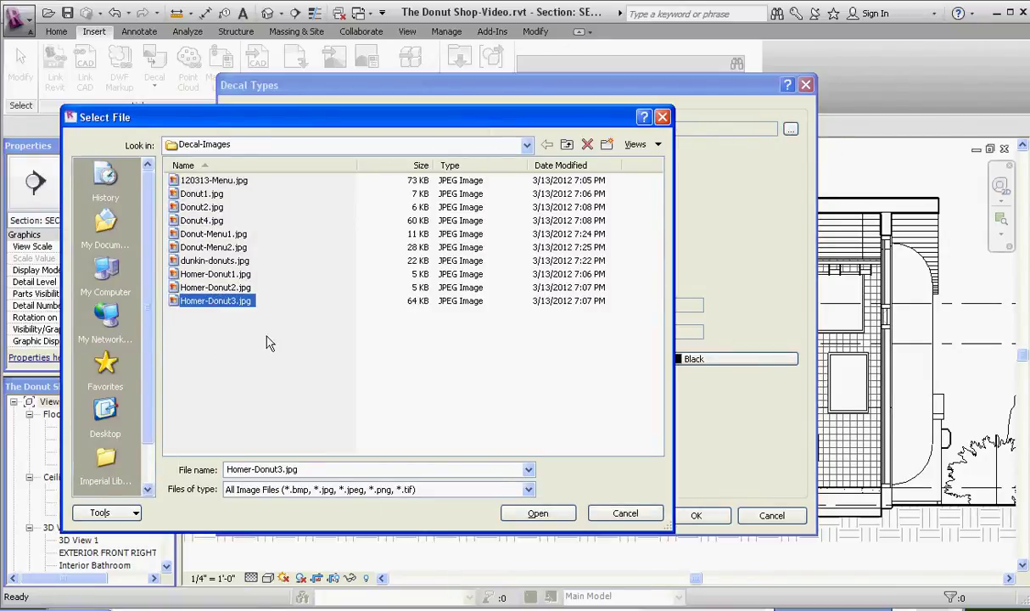
click(542, 514)
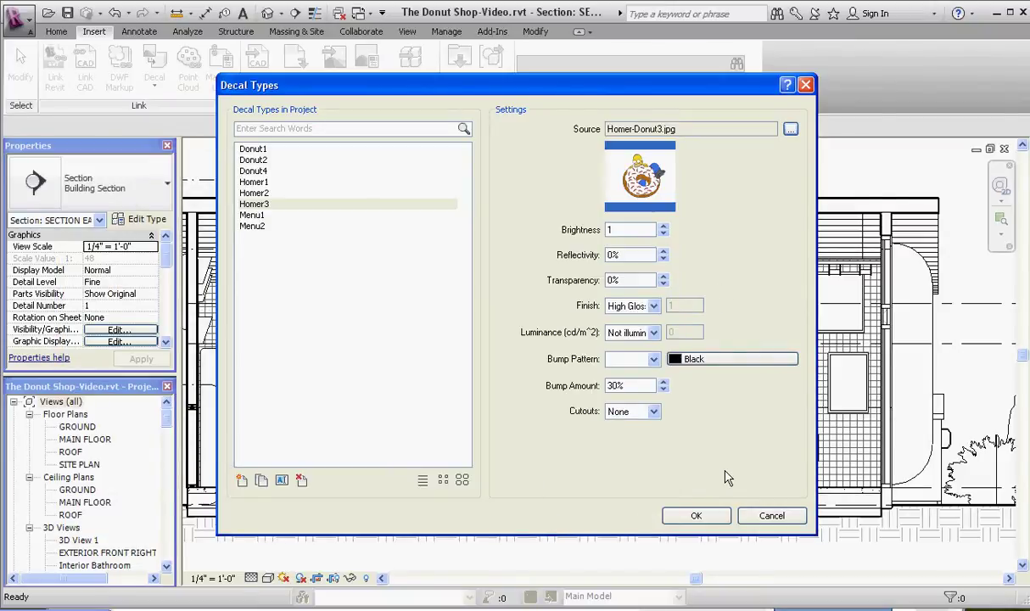
click(696, 515)
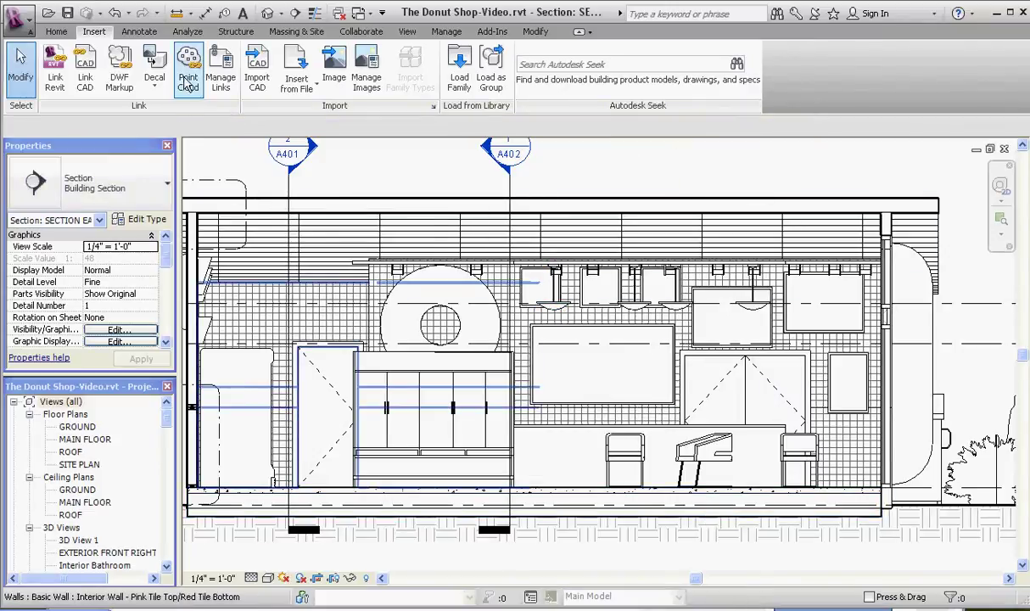
Place a Homer3 decal on the framed wall panel and resize it to about 5' 6" by 4' 2"
click(154, 85)
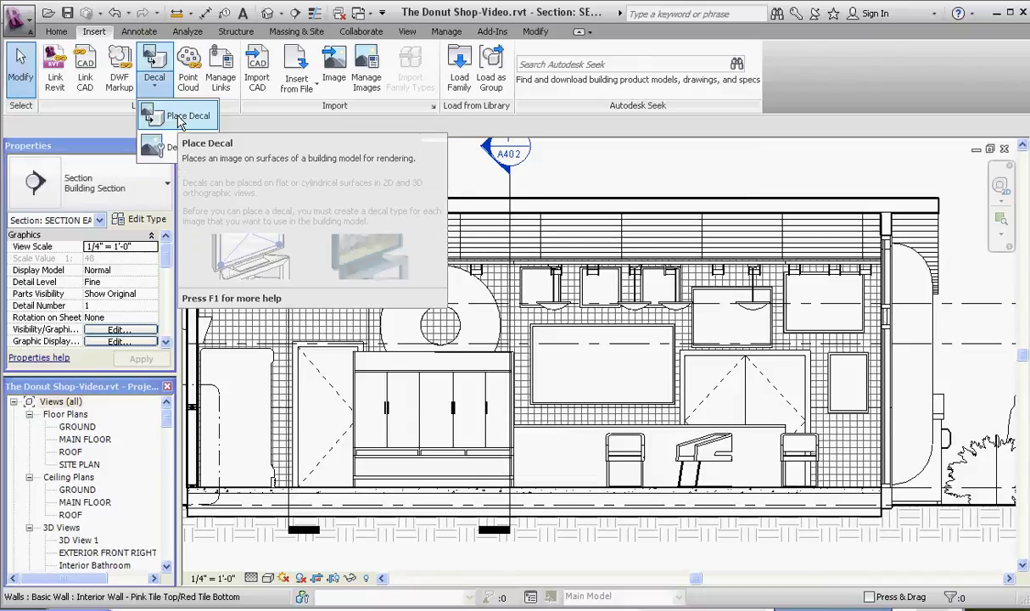
click(182, 116)
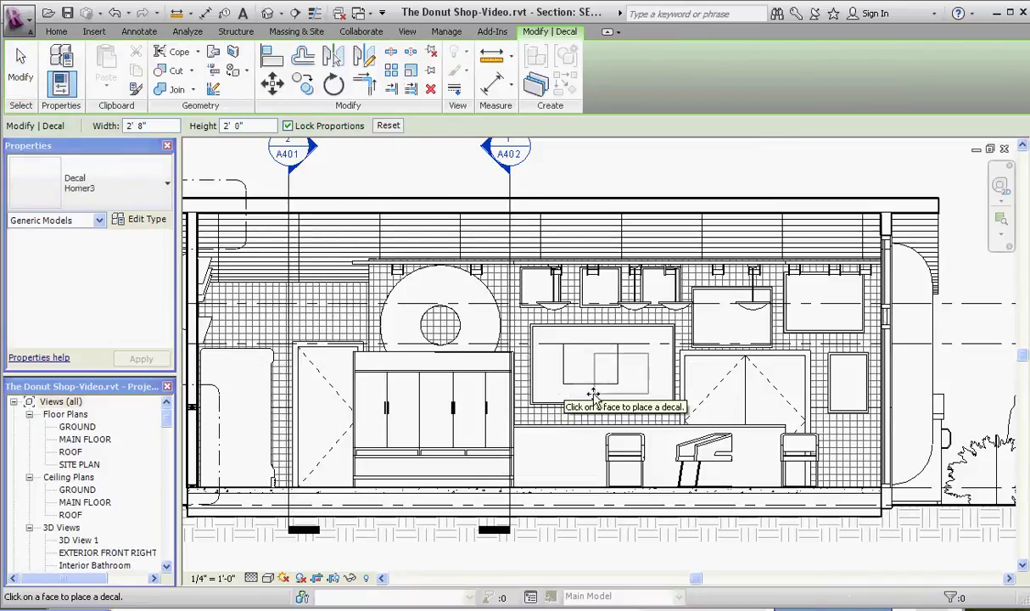
scroll(555, 388, up, 2)
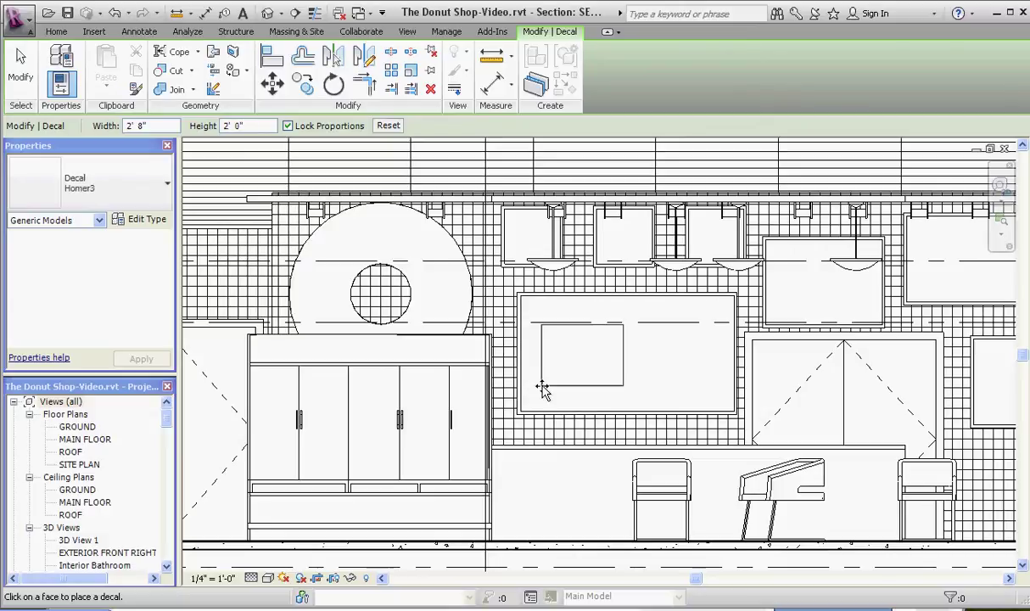
click(553, 383)
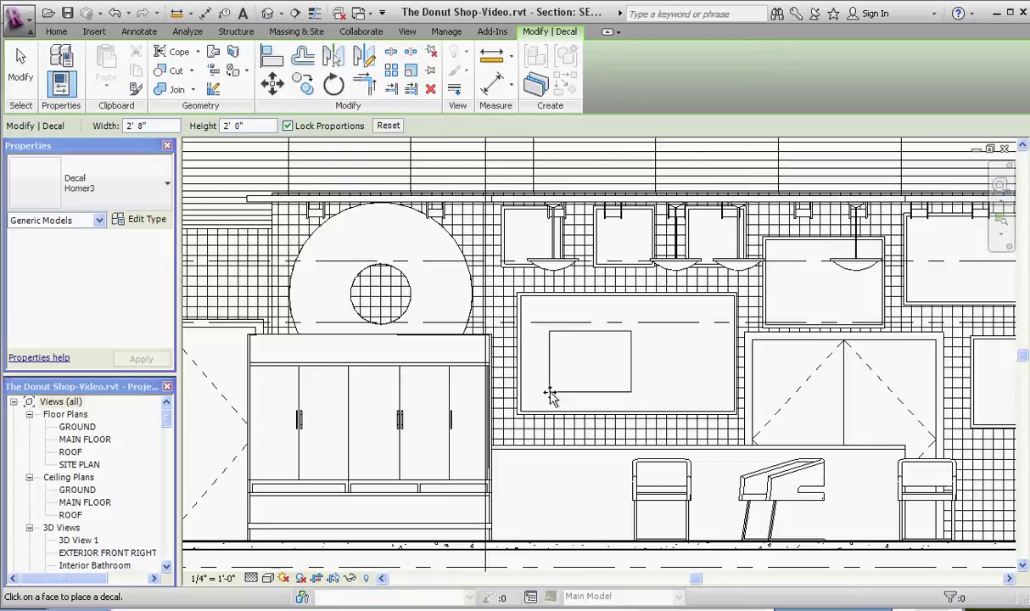
click(551, 399)
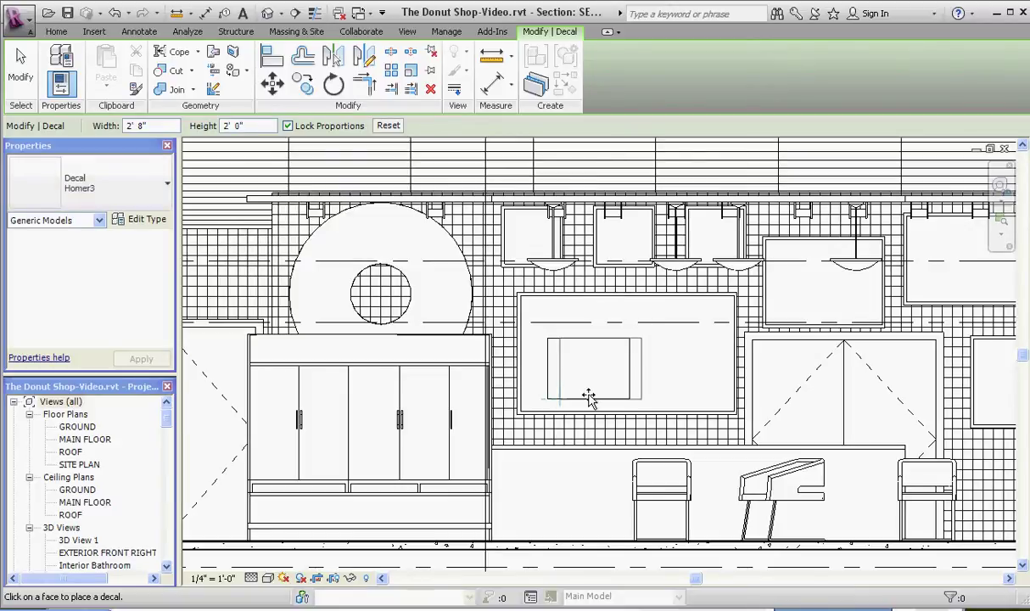
key(Escape)
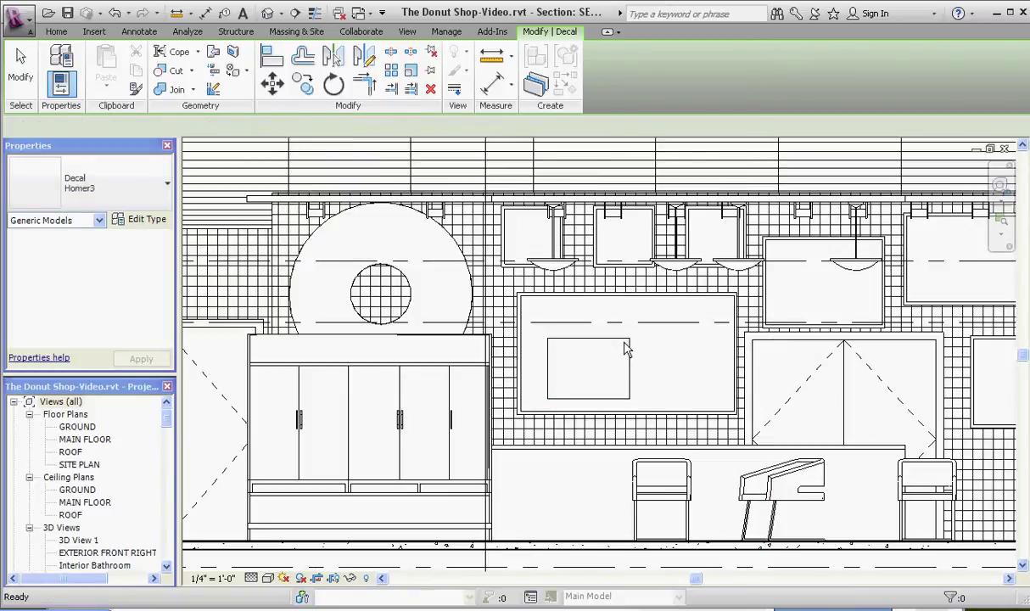
click(628, 346)
drag(629, 338, 765, 299)
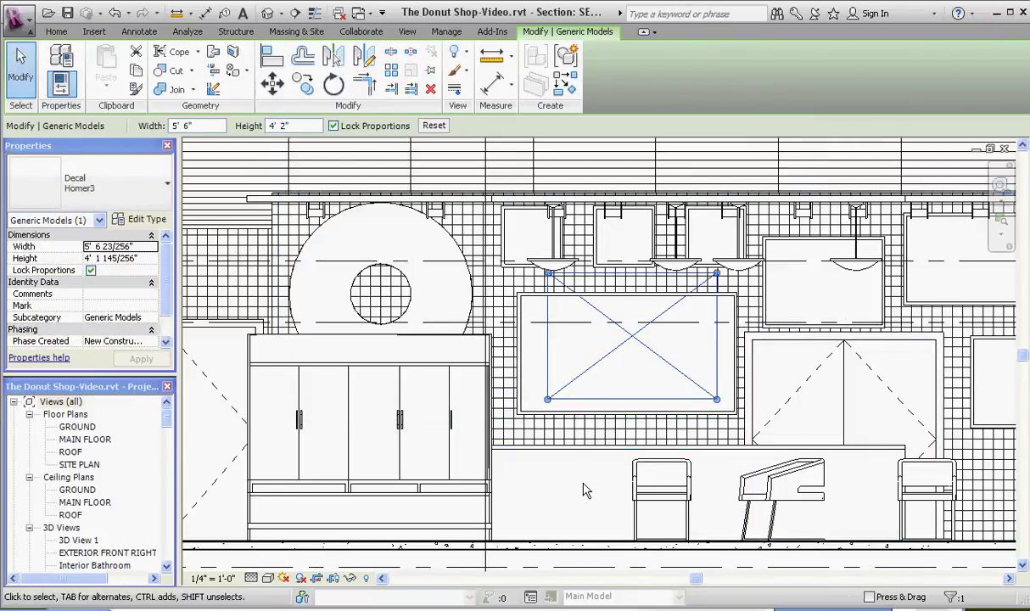
Switch the section view's visual style to Realistic
click(583, 490)
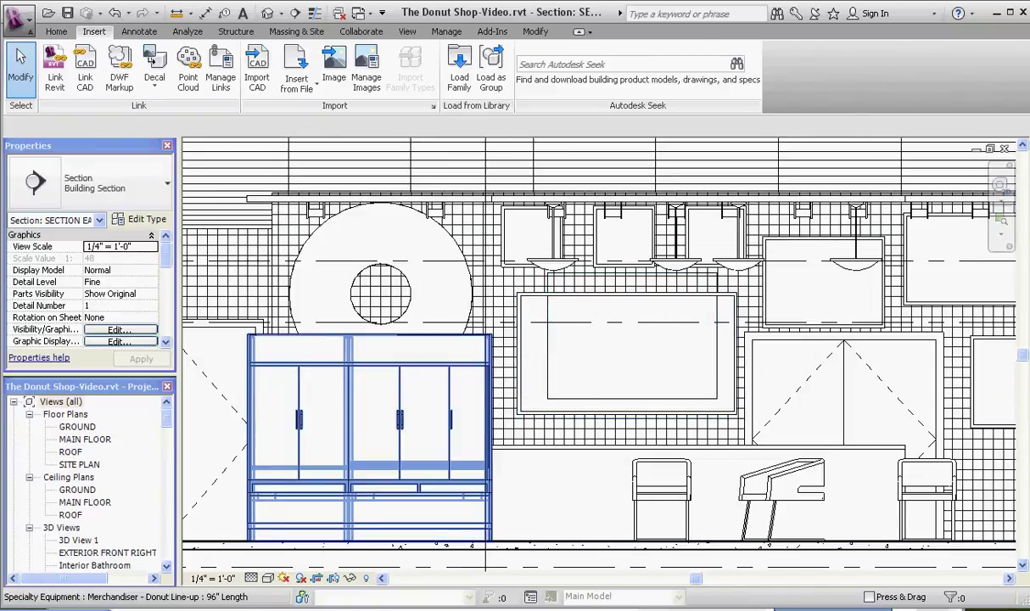
click(251, 577)
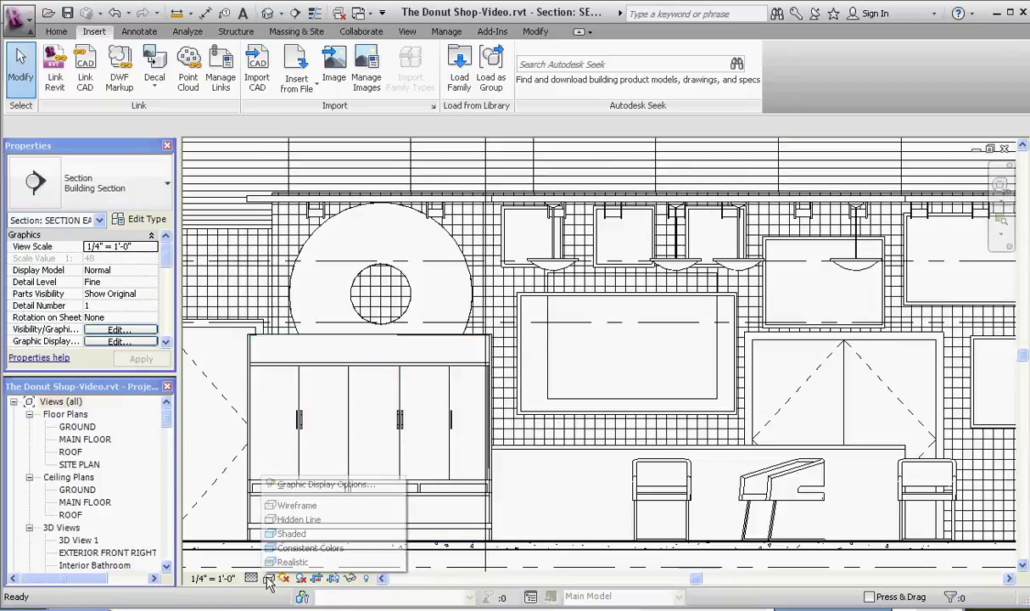
click(293, 562)
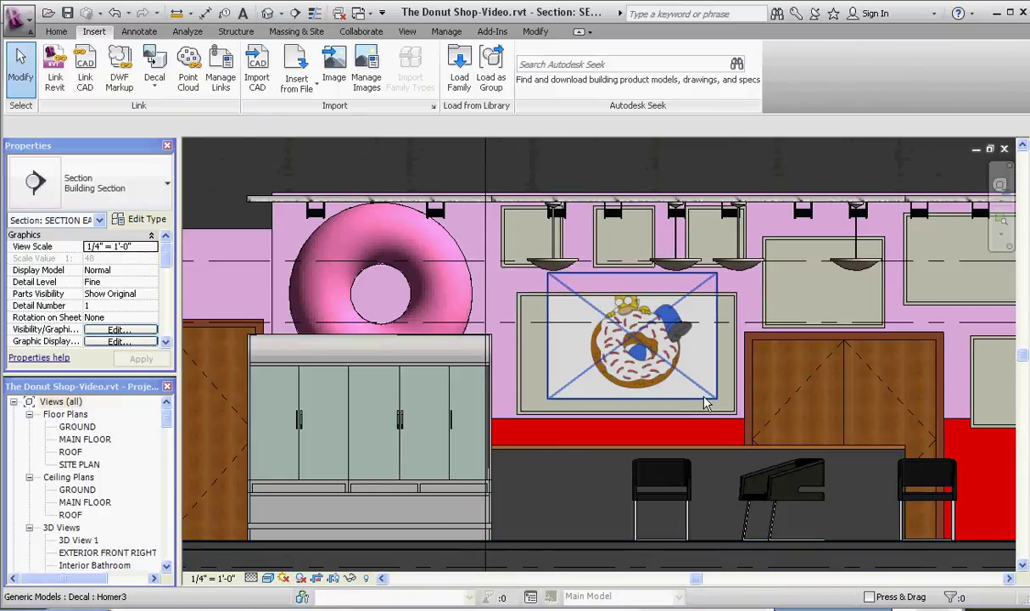
Nudge the Homer3 decal, shrink it to about 5' 3" wide, then drag it down toward the cabinet
click(704, 404)
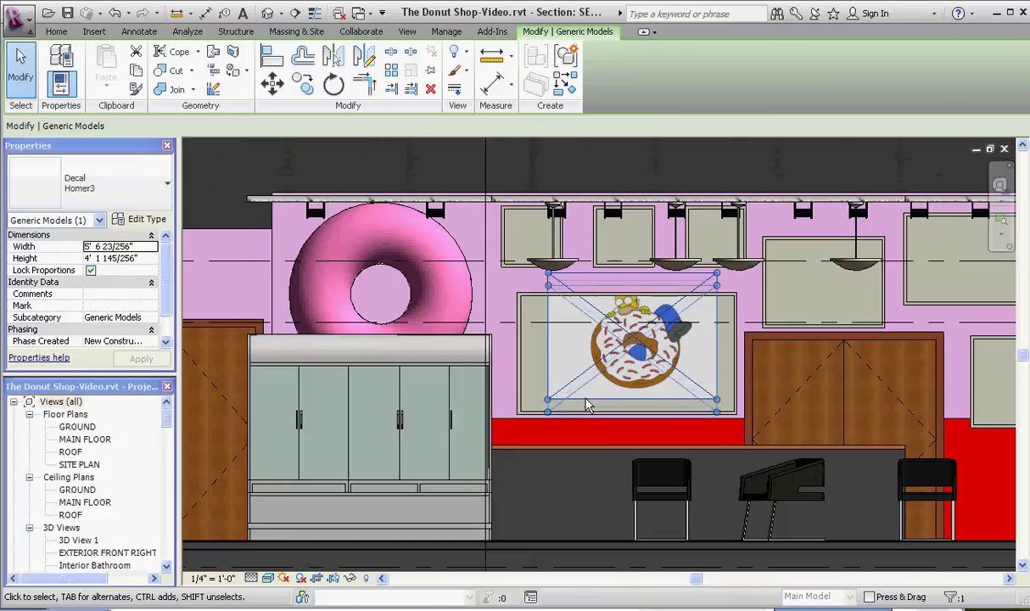
key(Down)
key(Left)
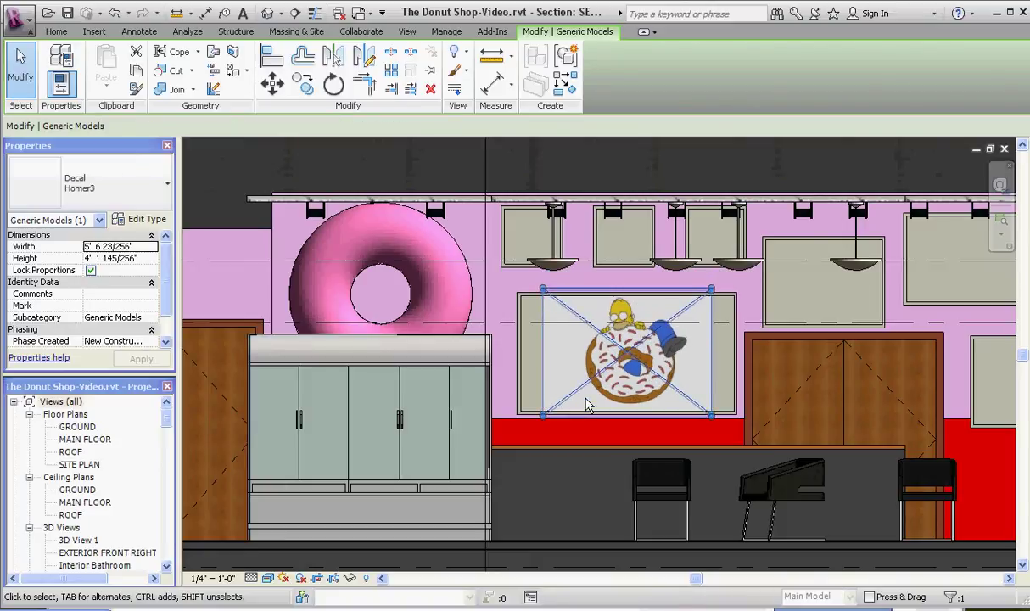
key(Down)
drag(711, 291, 704, 297)
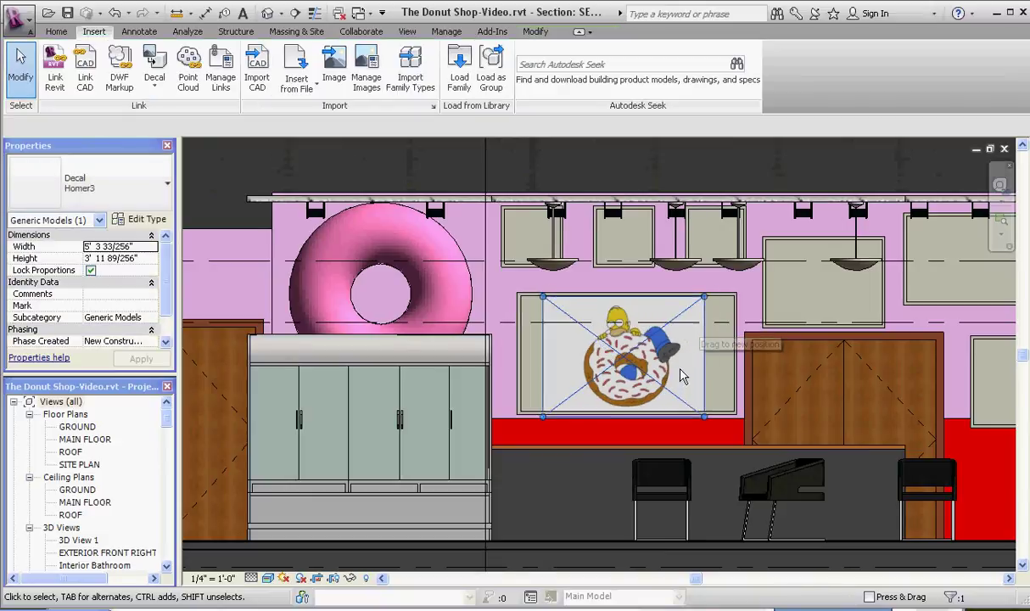
click(691, 372)
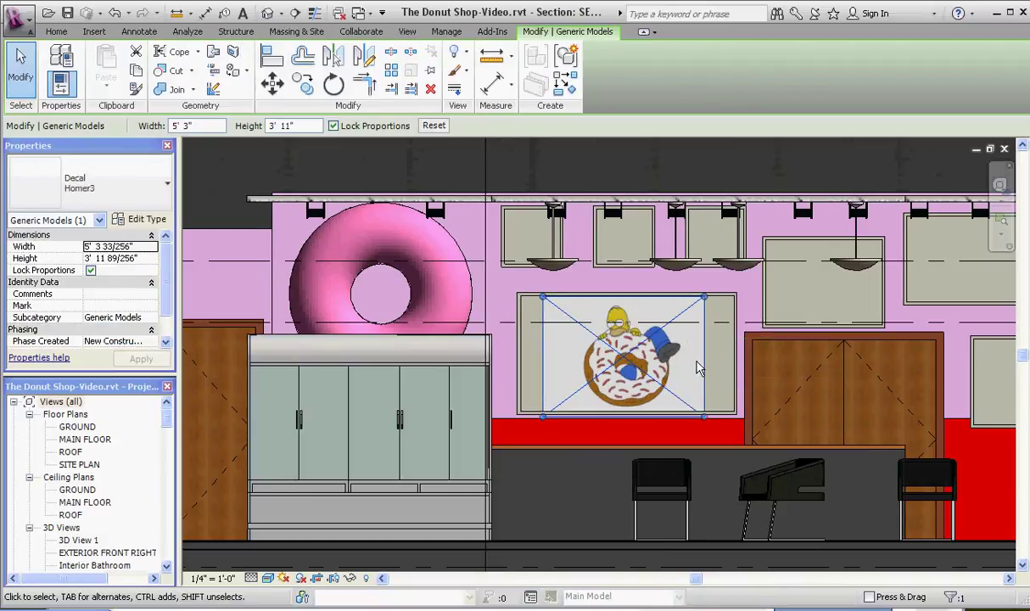
drag(695, 368, 421, 514)
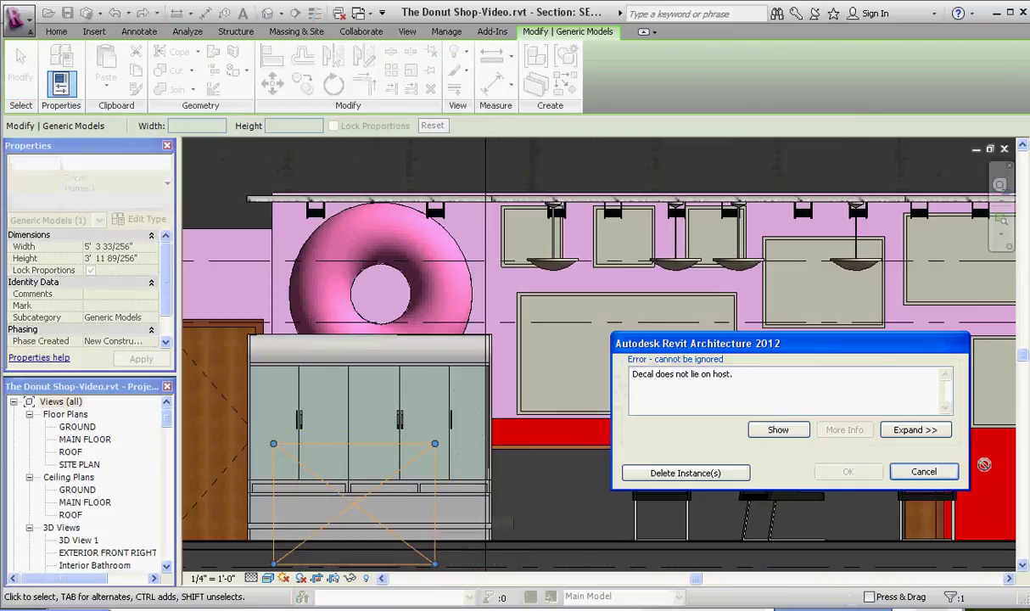